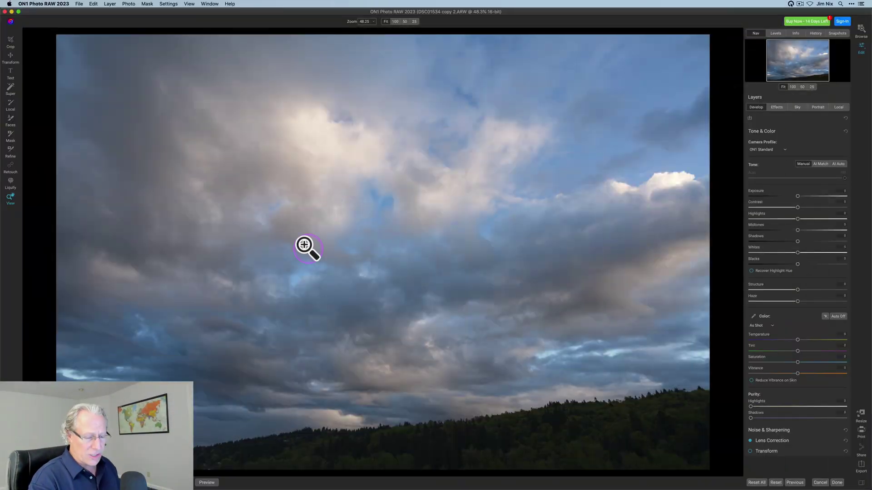
- Compare the edit with the original, then AI-select the cloudy sky and bring up its filter list
{"action": "key", "text": "backslash"}
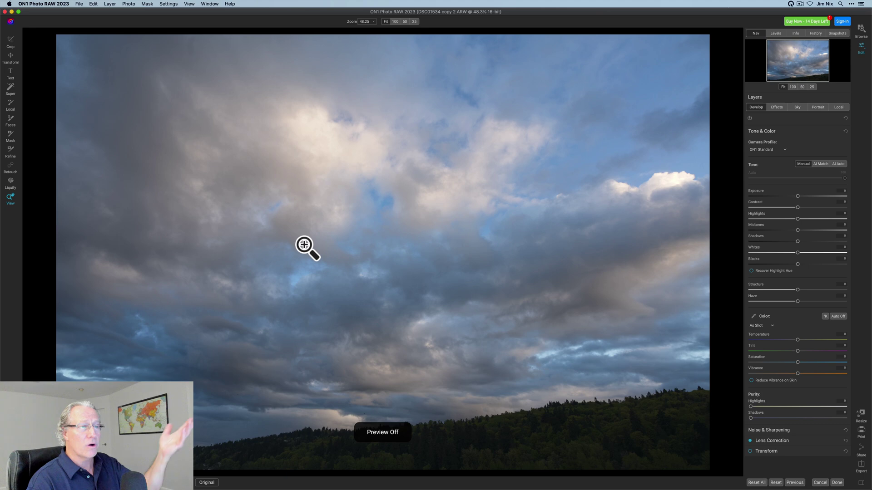
{"action": "key", "text": "backslash"}
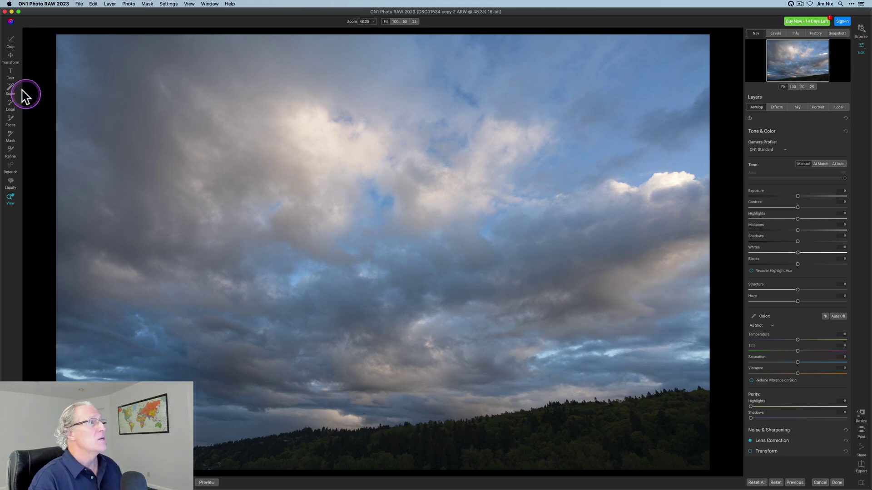
{"action": "left_click", "coordinate": [10, 88]}
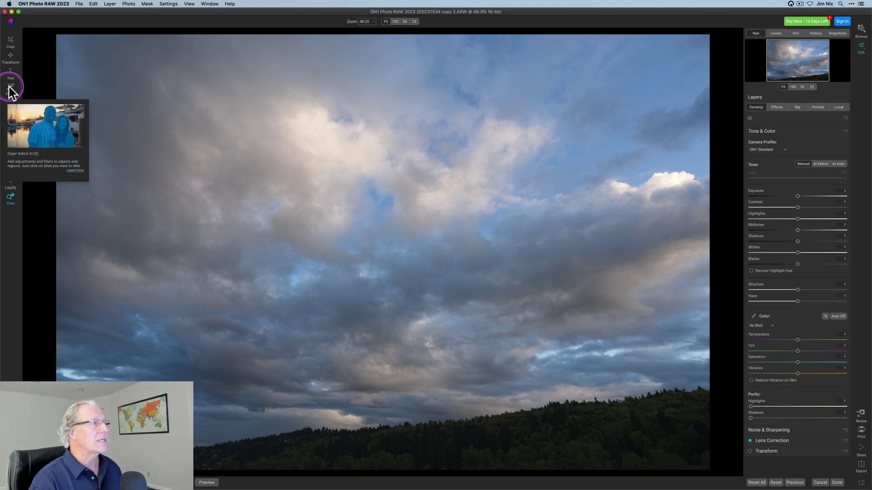
{"action": "left_click", "coordinate": [354, 232]}
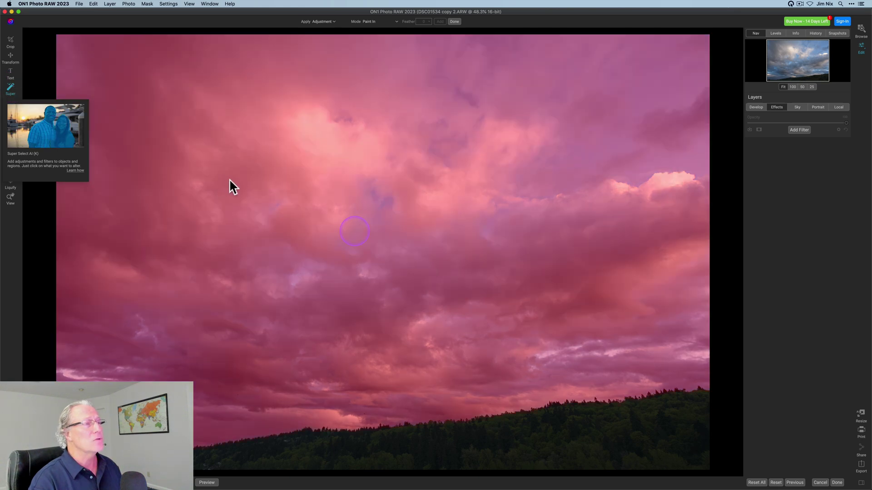
{"action": "left_click", "coordinate": [354, 231]}
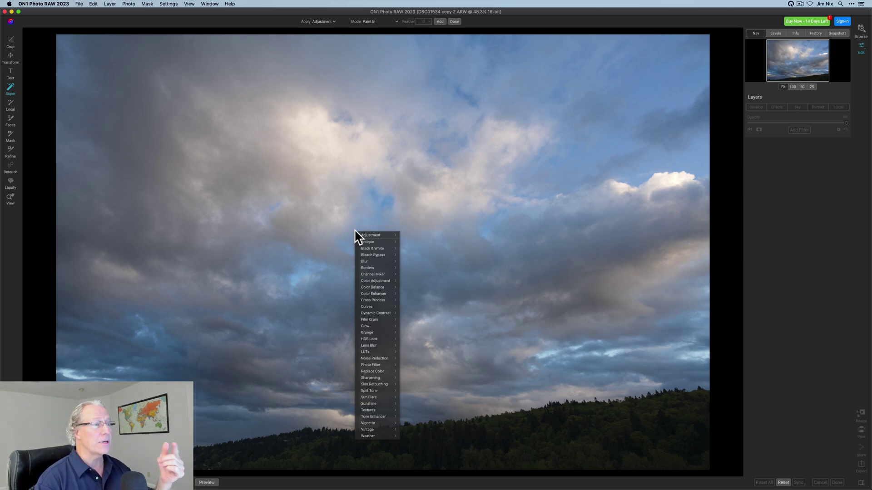
- Apply the Color Adjustment filter's Desert preset to the selected sky
{"action": "left_click", "coordinate": [381, 279]}
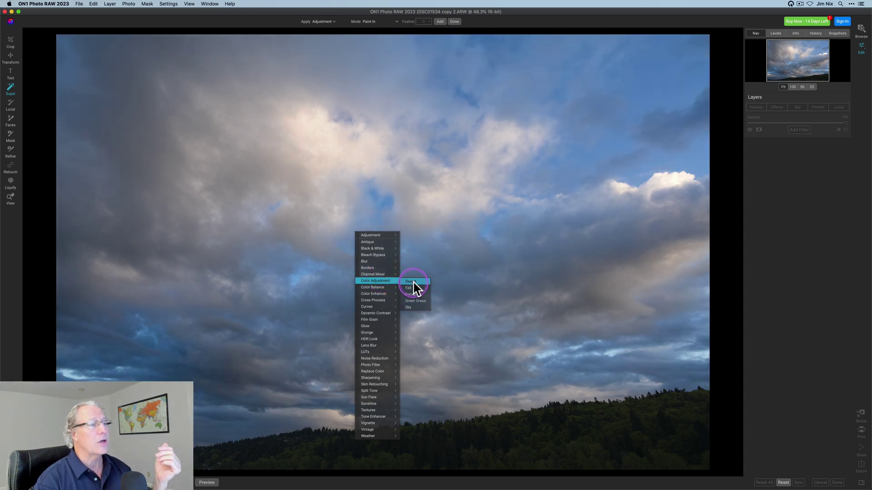
{"action": "left_click", "coordinate": [413, 281]}
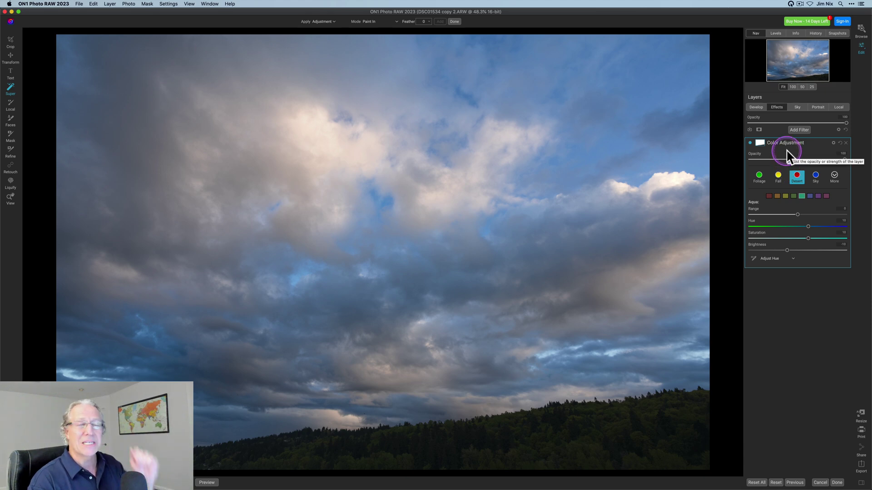
{"action": "left_click", "coordinate": [760, 143]}
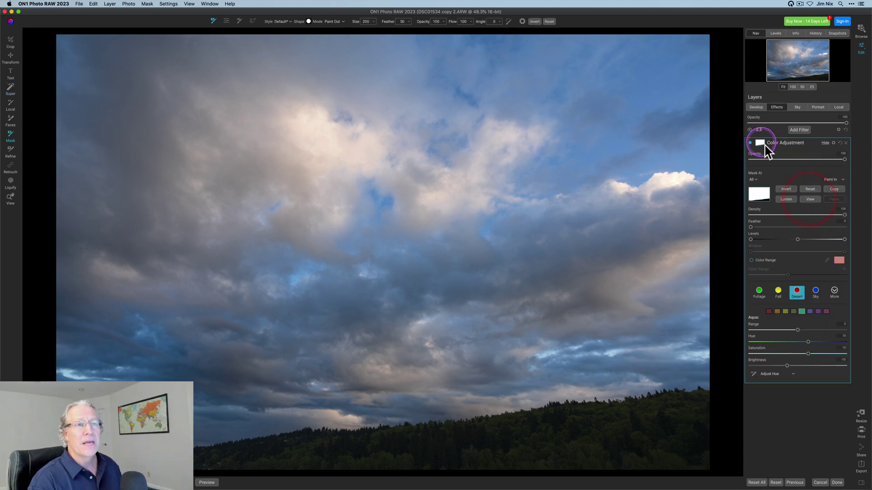
{"action": "left_click", "coordinate": [810, 200]}
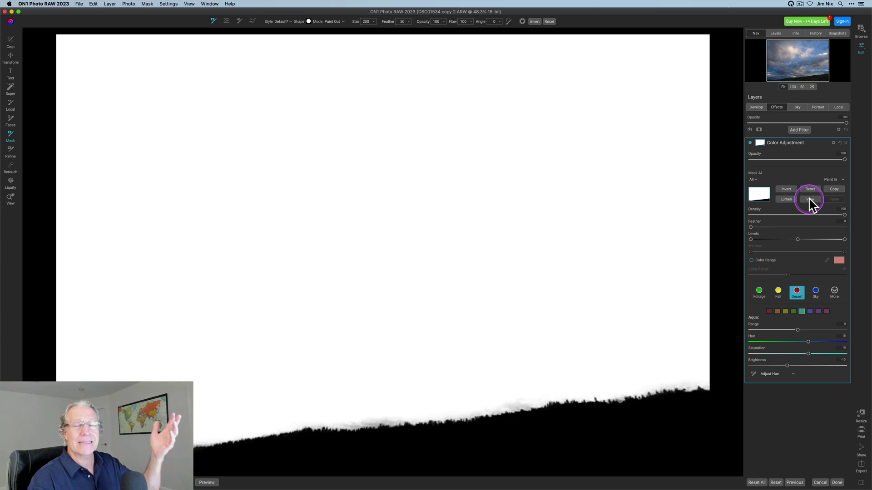
{"action": "left_click", "coordinate": [810, 199]}
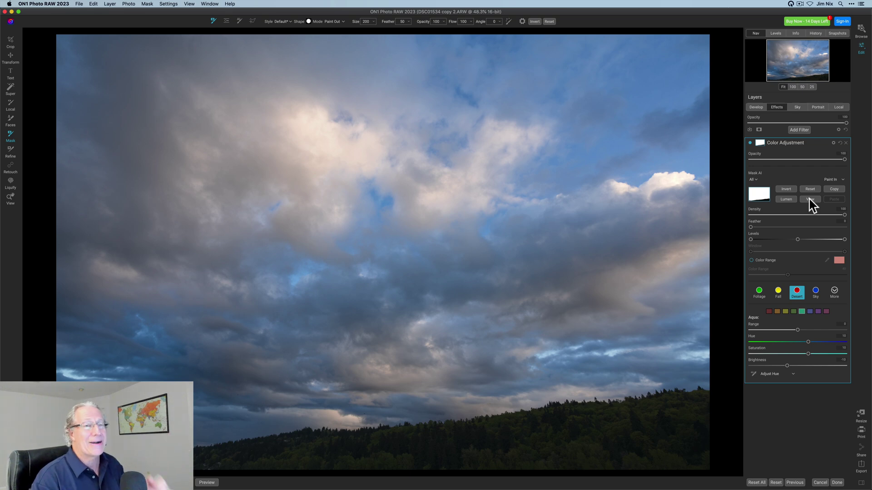
{"action": "left_click", "coordinate": [760, 143]}
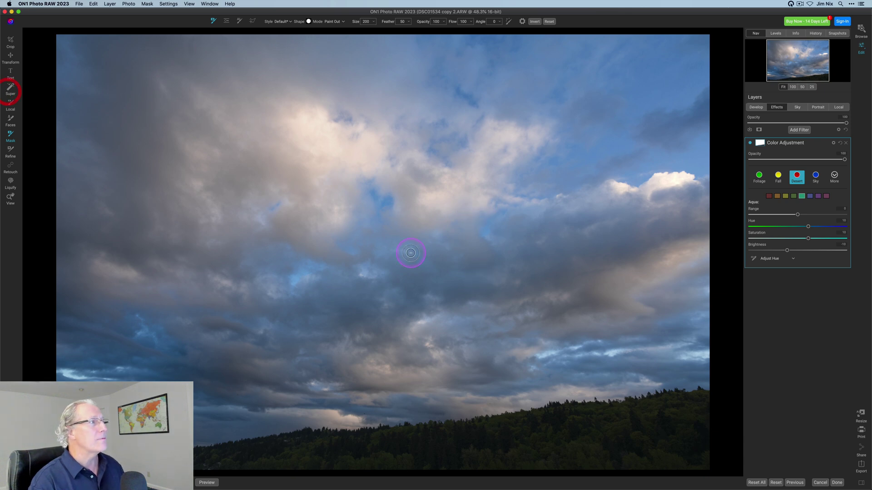
- AI-select the forested treeline and apply a Tone Enhancer filter to it
{"action": "left_click", "coordinate": [10, 89]}
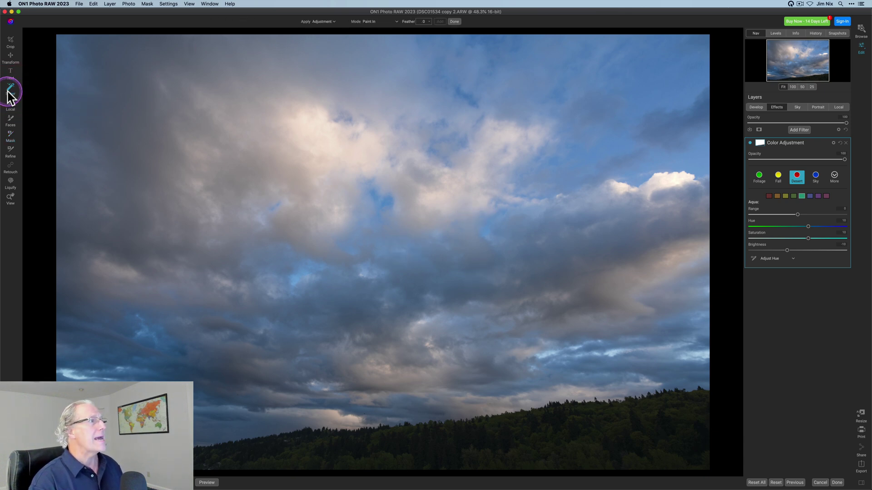
{"action": "left_click", "coordinate": [393, 353]}
{"action": "left_click", "coordinate": [446, 436]}
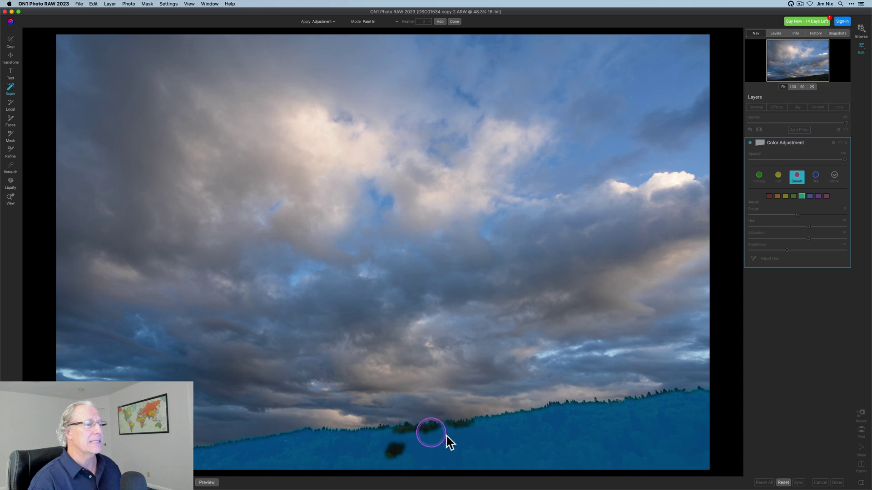
{"action": "left_click", "coordinate": [398, 450]}
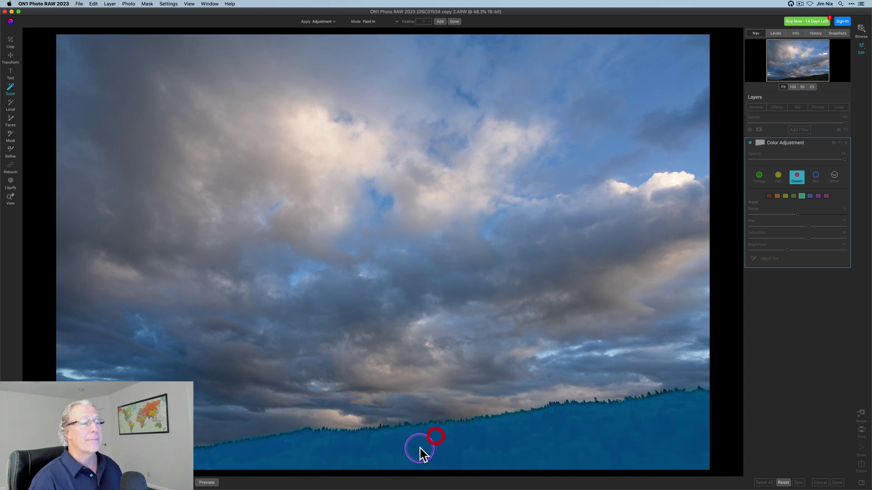
{"action": "left_click", "coordinate": [420, 453]}
{"action": "left_click", "coordinate": [444, 427]}
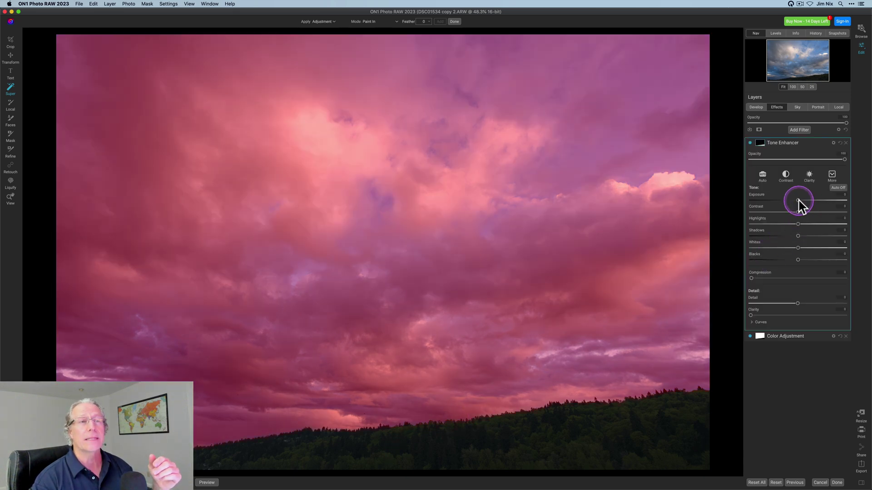
- Lower the treeline's Tone Enhancer exposure slightly and compare the edit with the original
{"action": "left_click_drag", "start_coordinate": [799, 203], "coordinate": [789, 202]}
{"action": "key", "text": "z"}
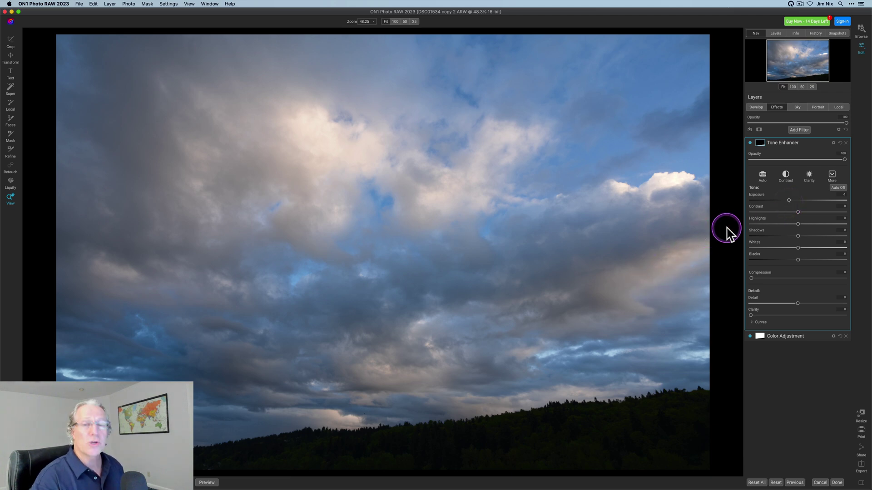
{"action": "key", "text": "backslash"}
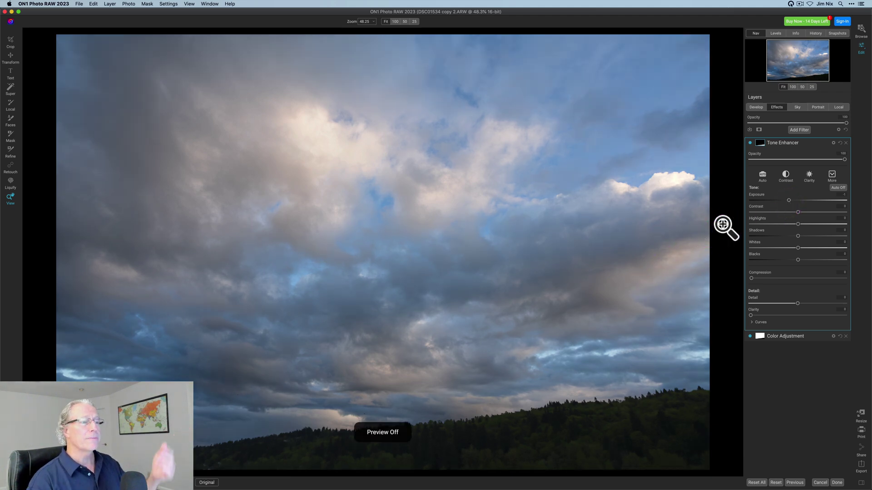
{"action": "key", "text": "backslash"}
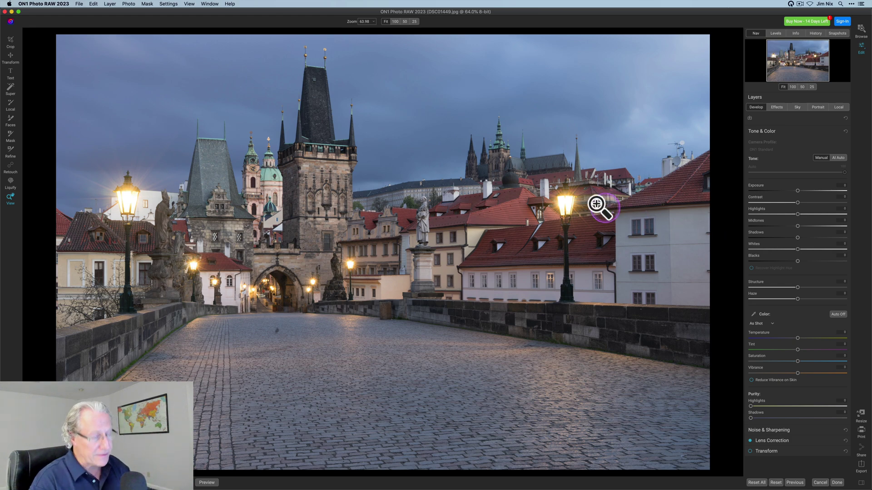
- AI-select the buildings along the bridge and add the small trees to the mask
{"action": "key", "text": "b"}
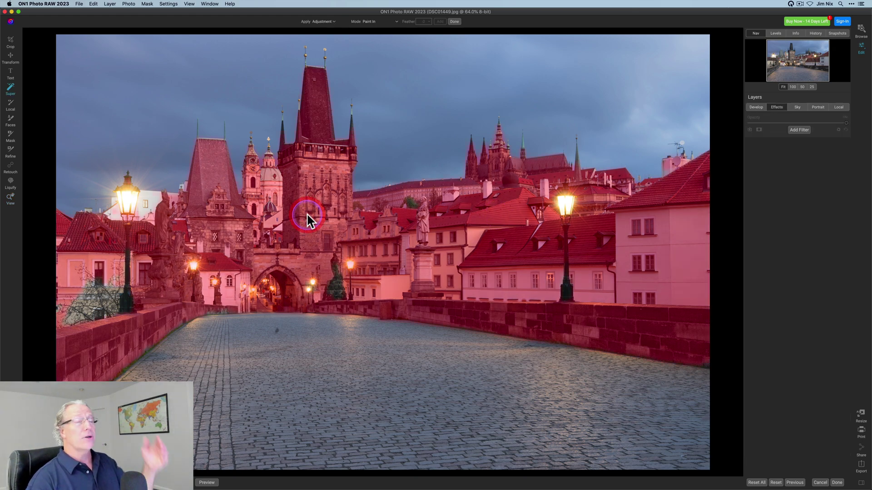
{"action": "left_click", "coordinate": [307, 213]}
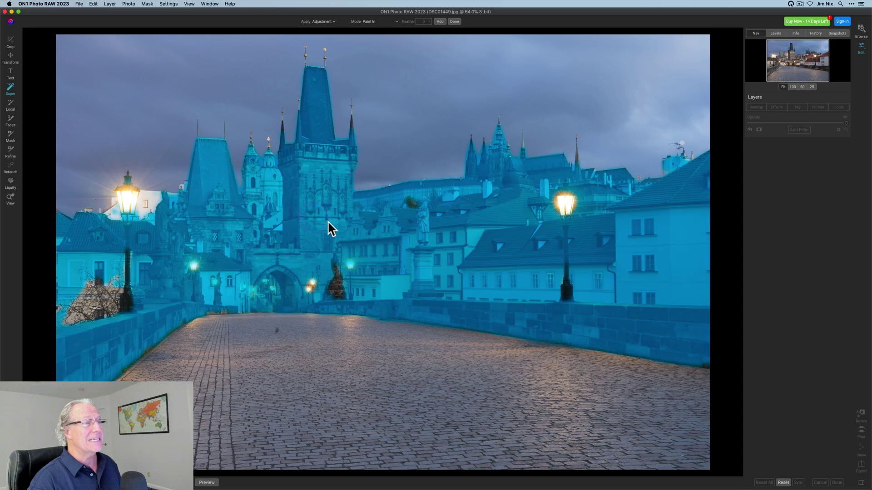
{"action": "left_click", "coordinate": [411, 205]}
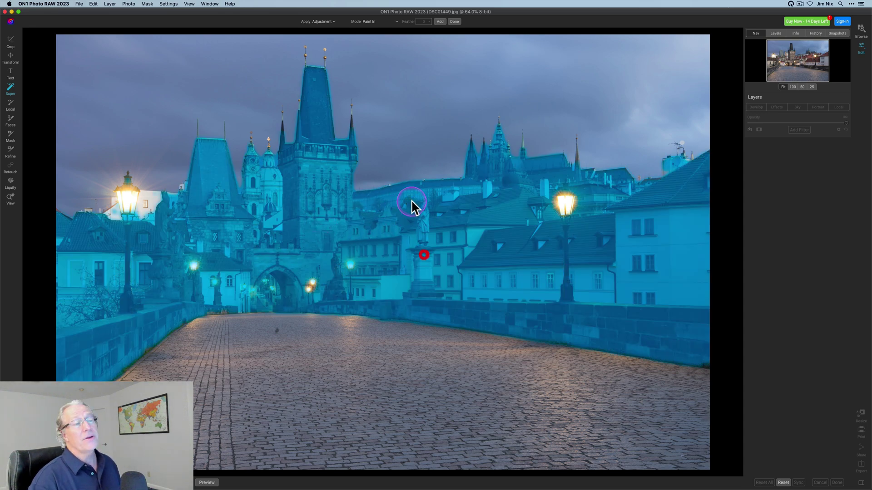
- Apply the Surreal HDR Look preset to the selected buildings and bridge walls
{"action": "left_click", "coordinate": [413, 207]}
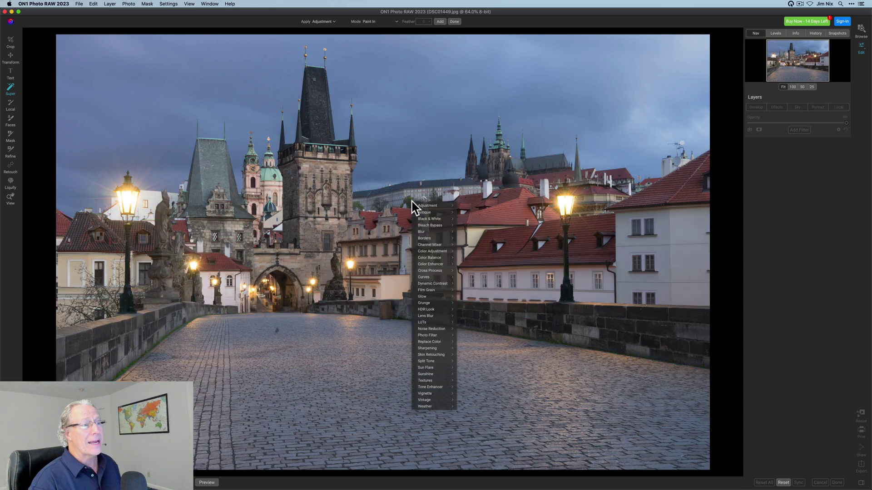
{"action": "left_click", "coordinate": [435, 309]}
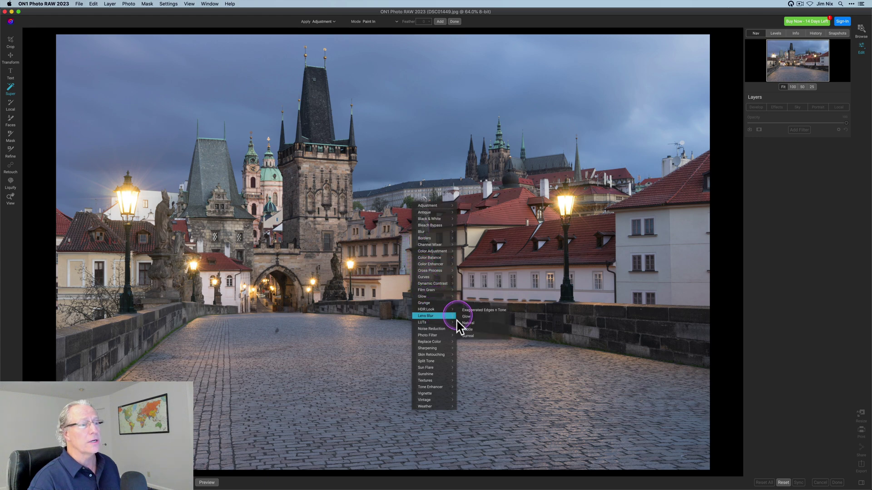
{"action": "left_click", "coordinate": [468, 329]}
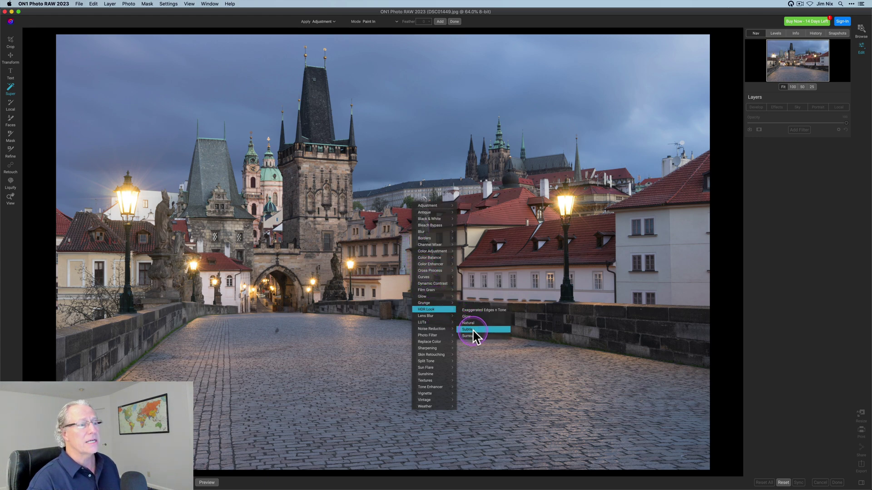
{"action": "left_click", "coordinate": [474, 335]}
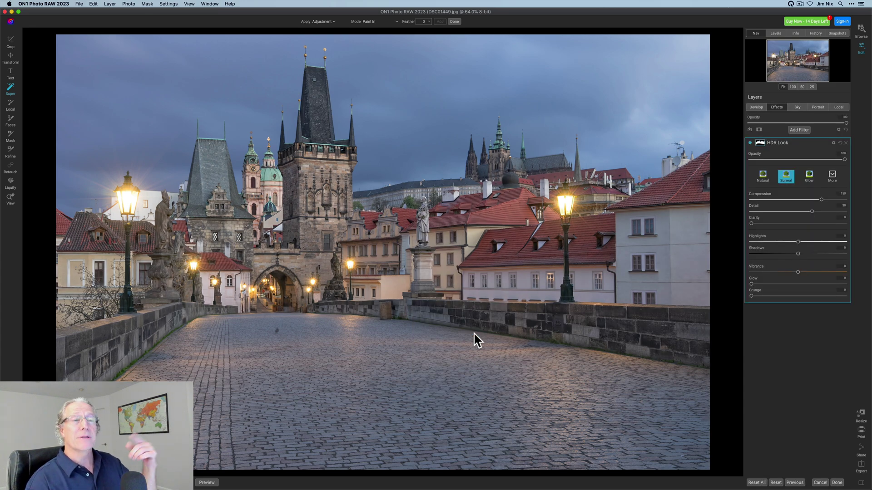
{"action": "left_click", "coordinate": [475, 331]}
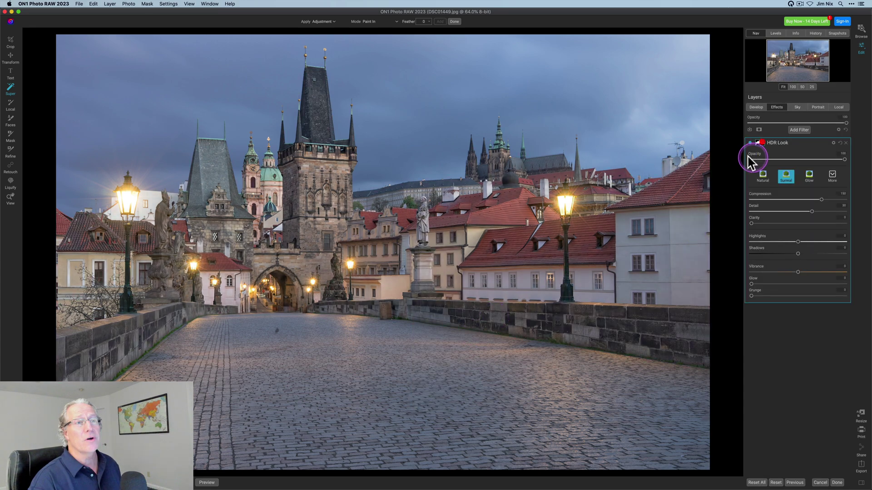
- Show the HDR Look mask in black and white, then return to the normal photo view
{"action": "left_click", "coordinate": [761, 144]}
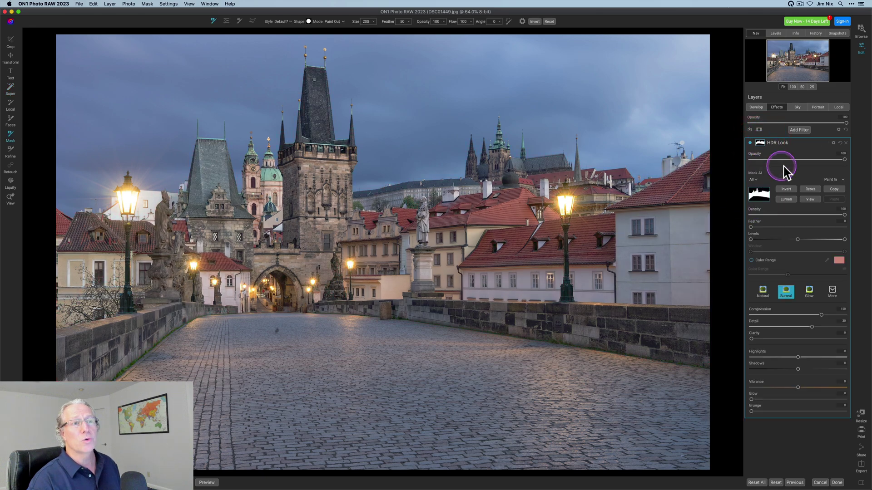
{"action": "left_click", "coordinate": [810, 200]}
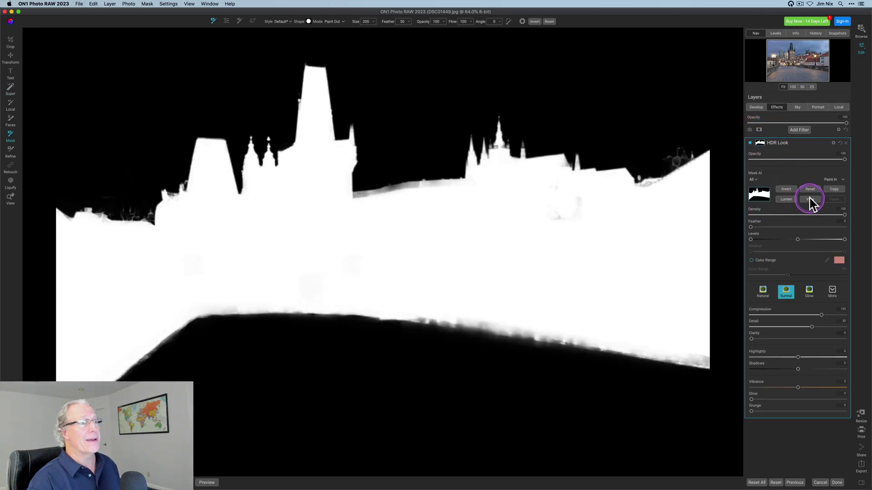
{"action": "left_click", "coordinate": [811, 201]}
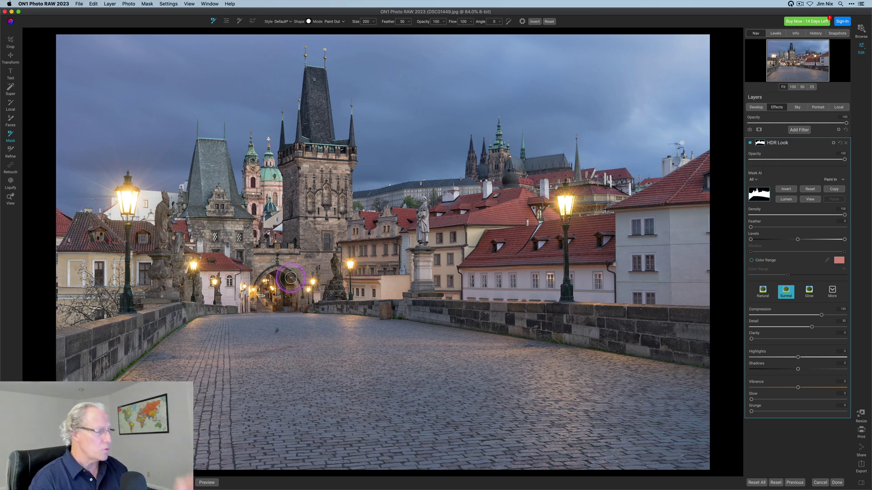
- AI-select the cobblestone path and add a Tone Enhancer filter masked to it
{"action": "key", "text": "w"}
{"action": "left_click", "coordinate": [347, 360]}
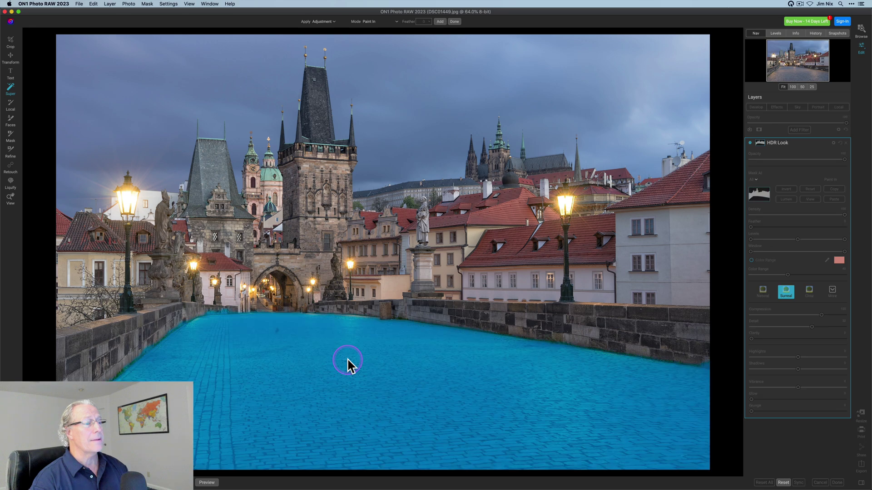
{"action": "right_click", "coordinate": [347, 359]}
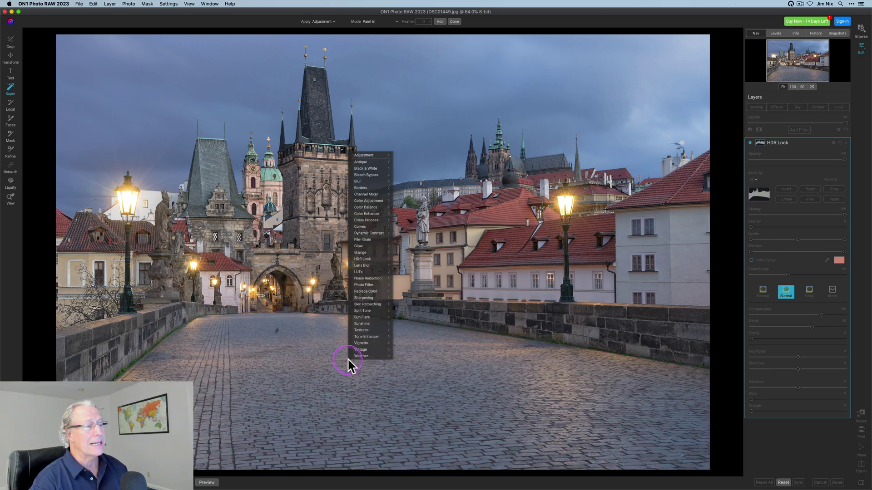
{"action": "left_click", "coordinate": [372, 337]}
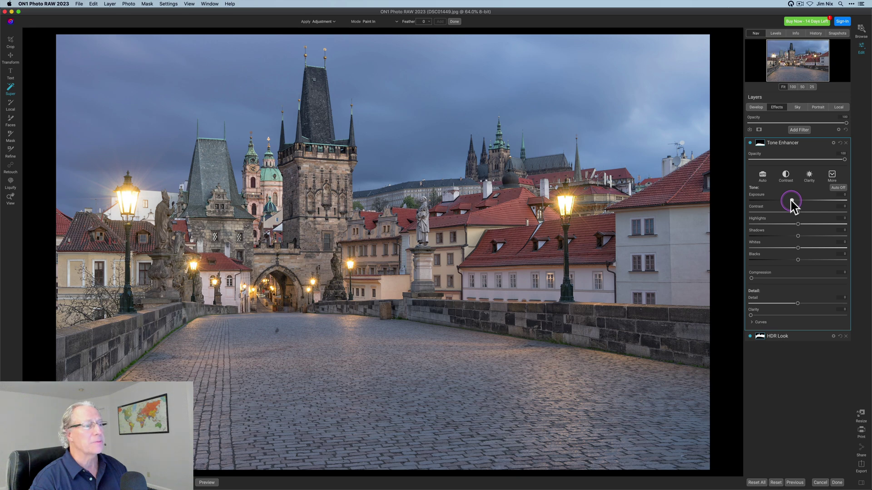
- Lower the cobblestones' Tone Enhancer exposure a little, then AI-select the sky
{"action": "left_click_drag", "start_coordinate": [791, 201], "coordinate": [792, 201]}
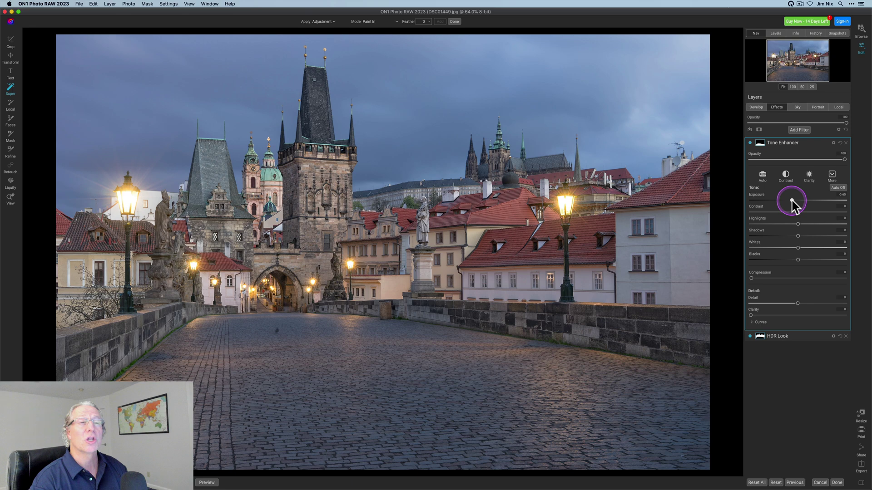
{"action": "left_click", "coordinate": [463, 109]}
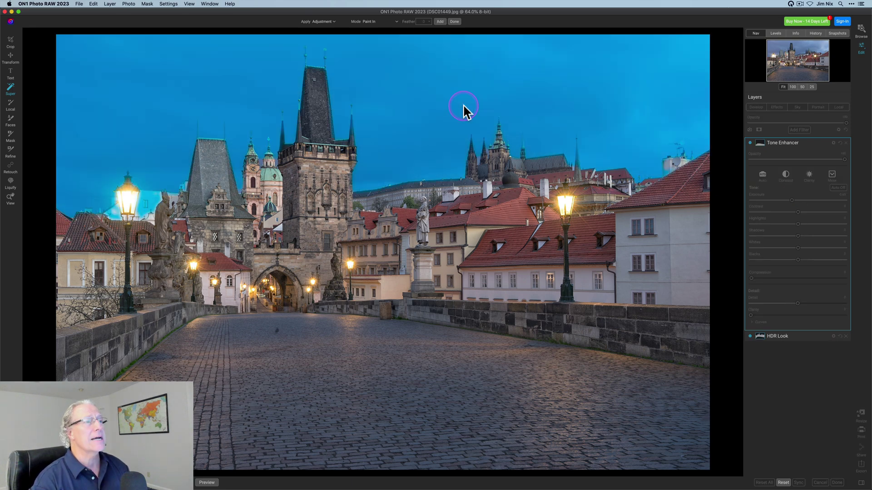
- Turn the sky selection into a mask and open the new Local Adjustment layer's settings
{"action": "right_click", "coordinate": [463, 107]}
{"action": "left_click", "coordinate": [493, 111]}
{"action": "left_click", "coordinate": [731, 168]}
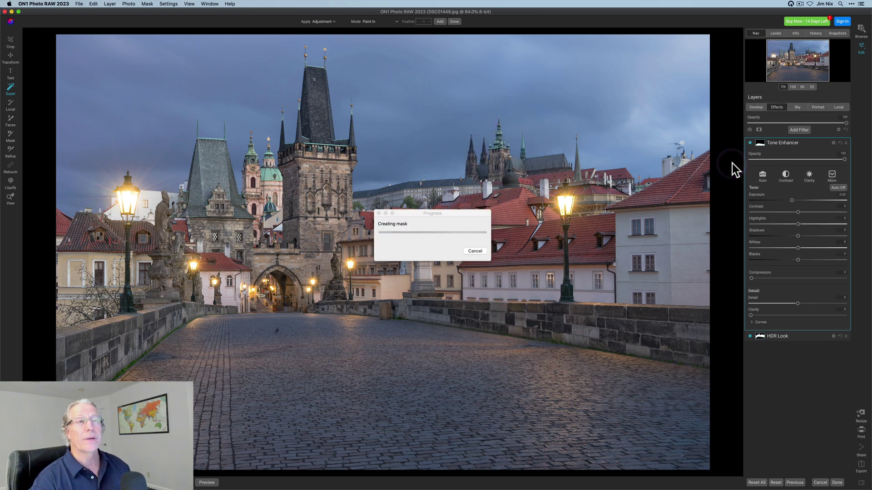
{"action": "left_click", "coordinate": [756, 164]}
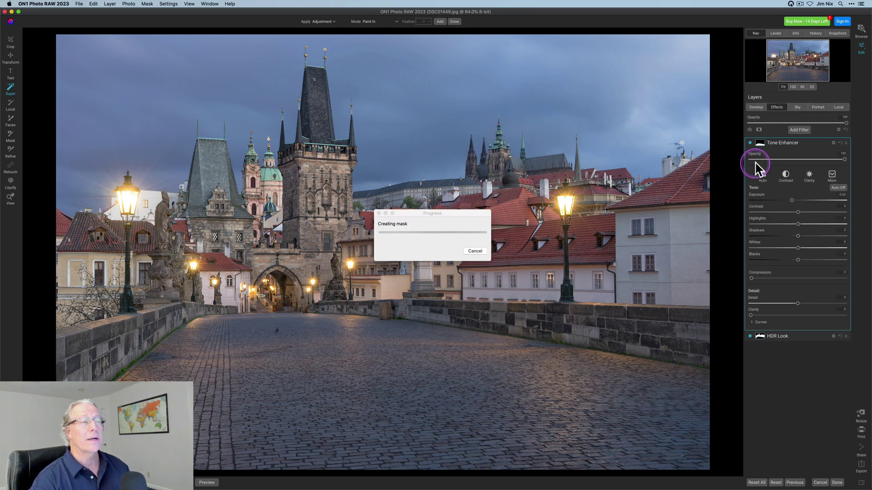
{"action": "left_click", "coordinate": [838, 108]}
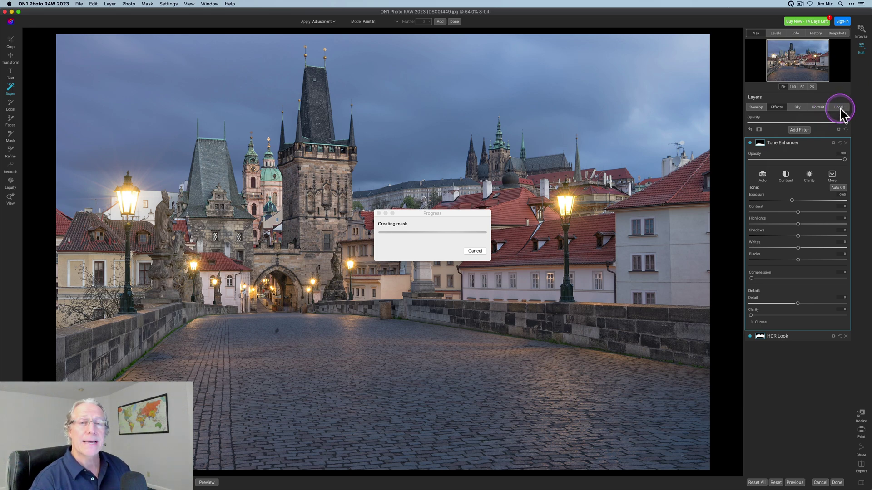
{"action": "left_click", "coordinate": [797, 190]}
- In the sky's Local Adjustment, lower Exposure a touch and shift Temperature cooler for a deeper blue
{"action": "left_click_drag", "start_coordinate": [797, 190], "coordinate": [797, 189]}
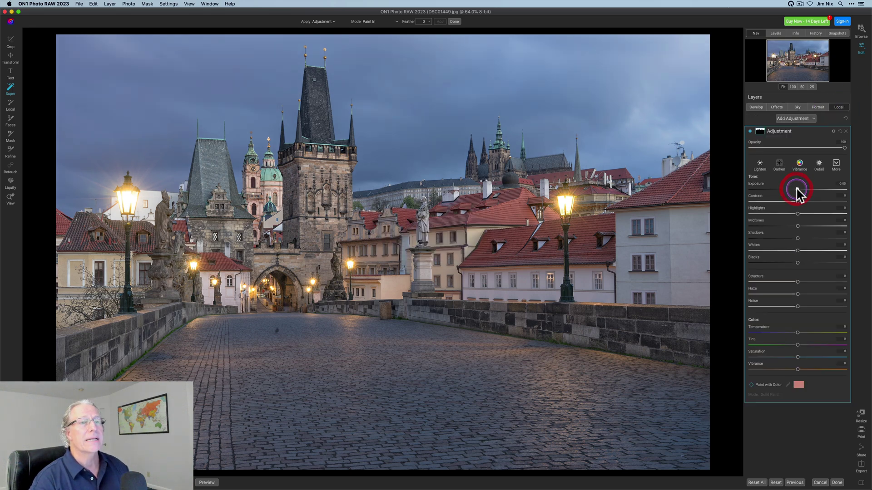
{"action": "left_click_drag", "start_coordinate": [789, 335], "coordinate": [793, 334]}
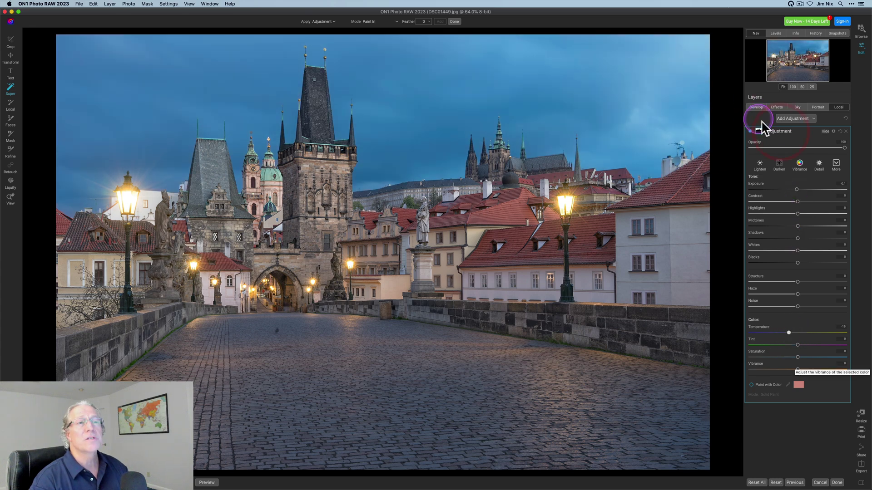
{"action": "left_click", "coordinate": [781, 134]}
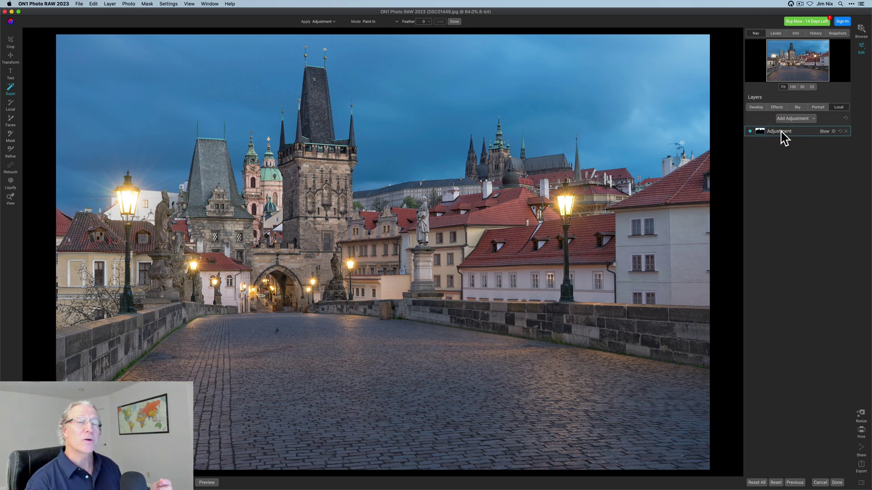
{"action": "left_click", "coordinate": [724, 171]}
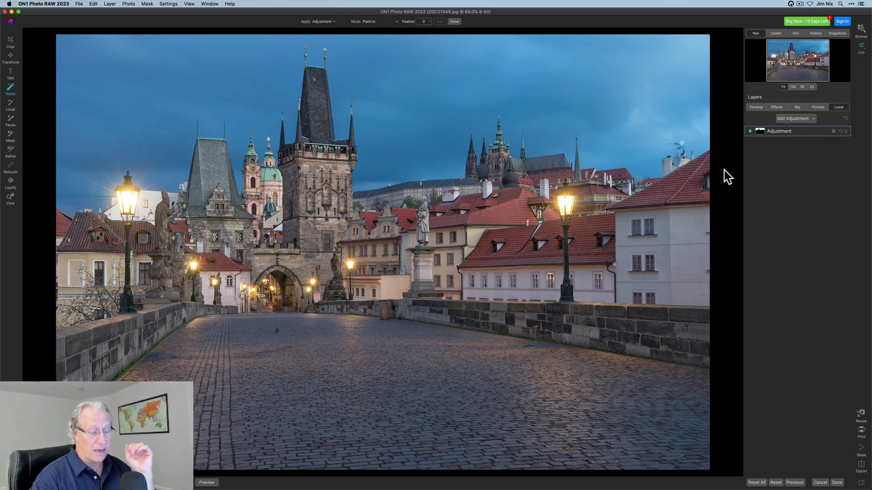
{"action": "key", "text": "backslash"}
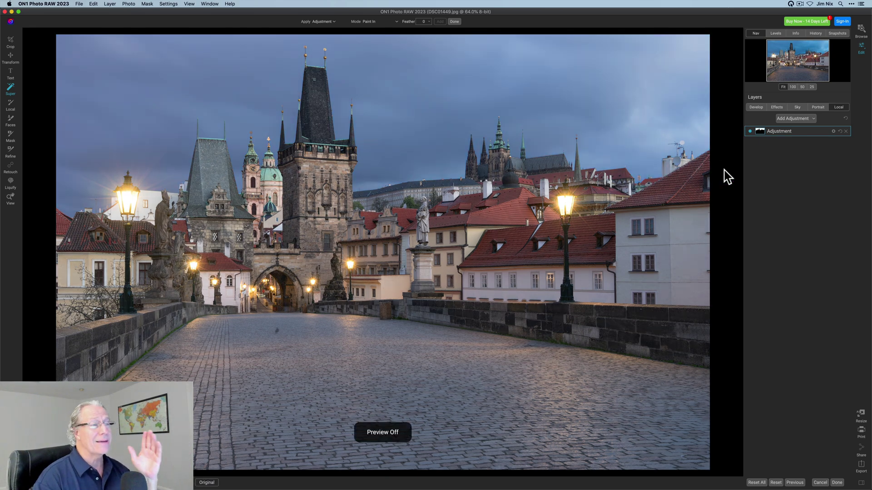
{"action": "key", "text": "backslash"}
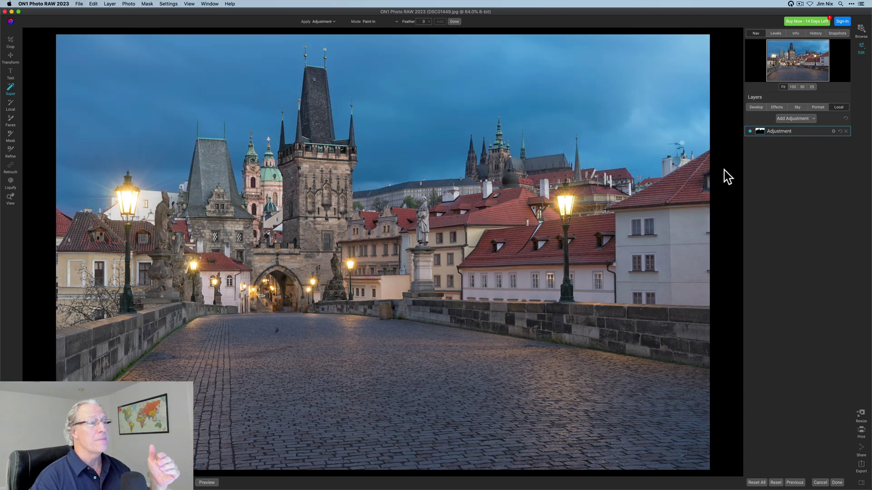